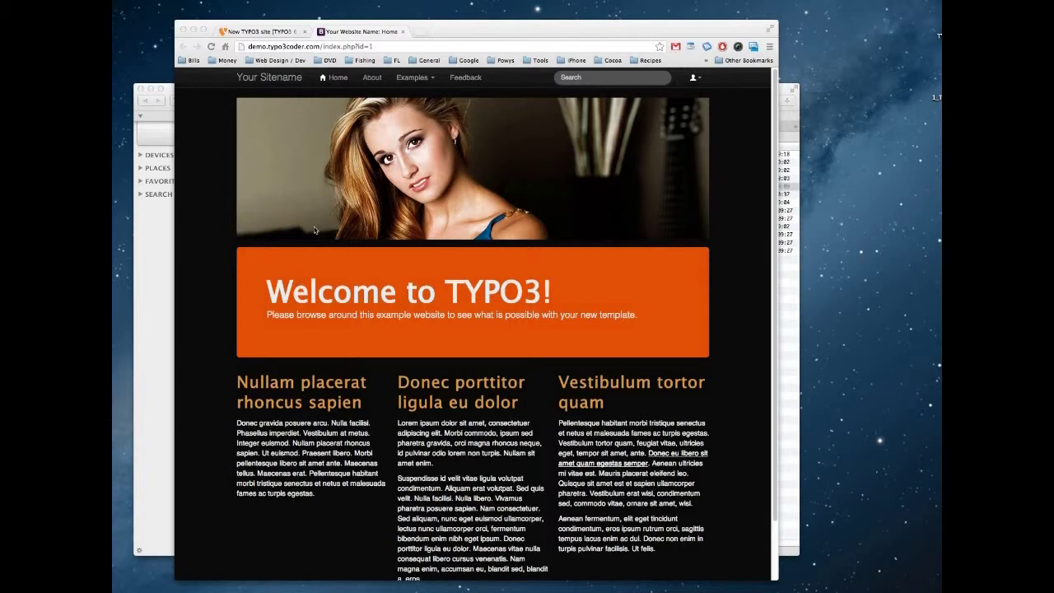
- Highlight index.php?id=1 in the Home page's address bar to show its unreadable URL
left_click(324, 48)
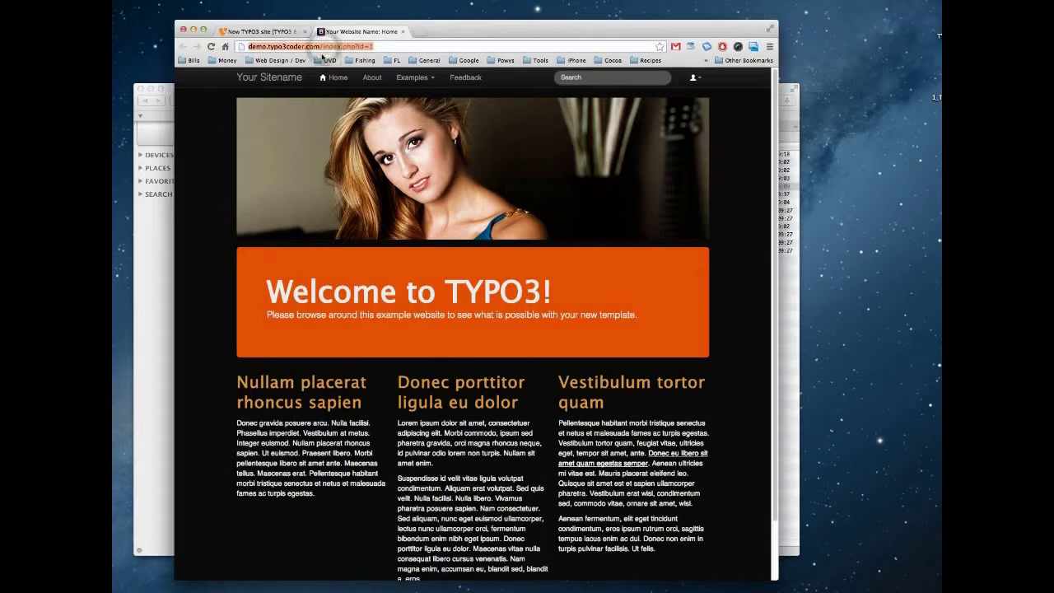
left_click(327, 47)
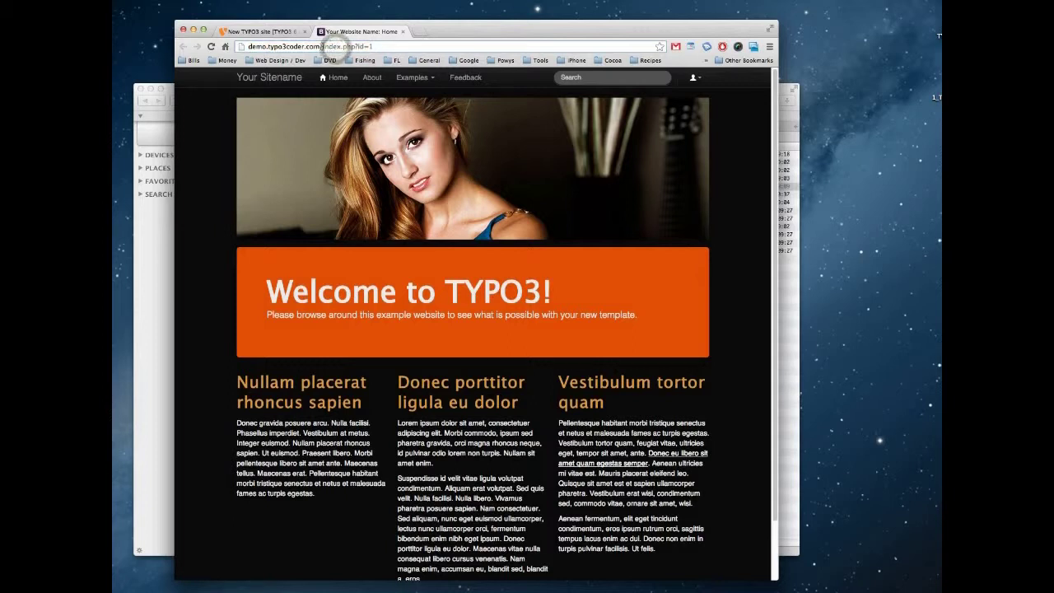
left_click_drag(322, 47, 354, 47)
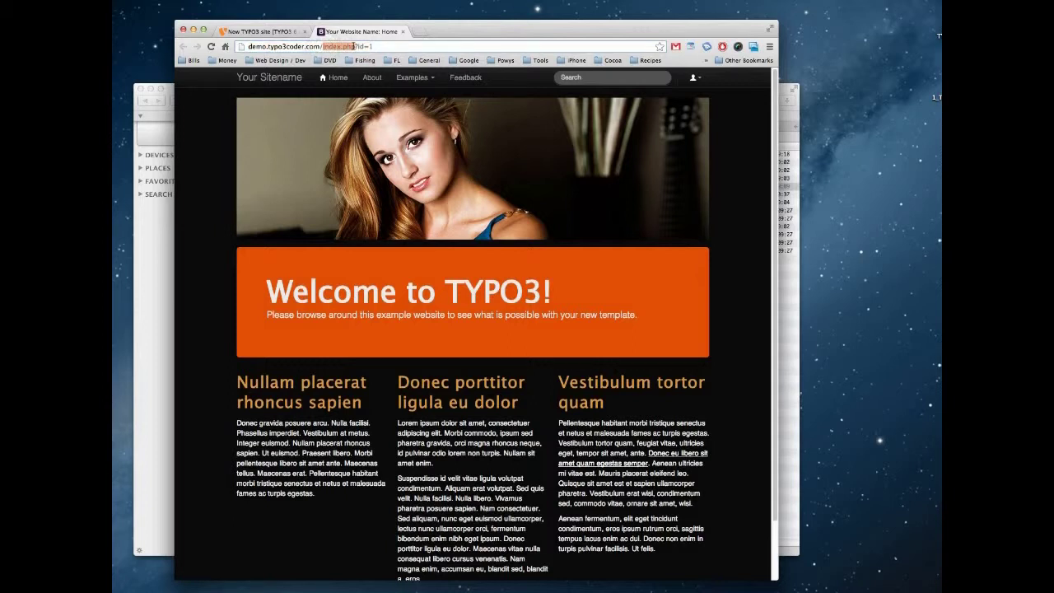
left_click_drag(356, 47, 376, 48)
left_click_drag(322, 46, 401, 53)
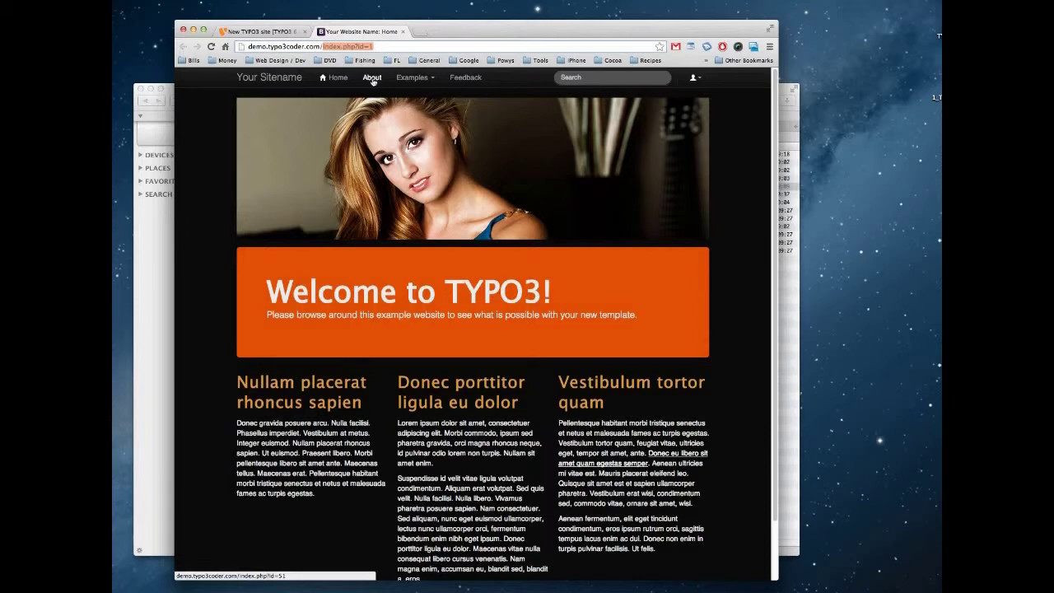
left_click(206, 112)
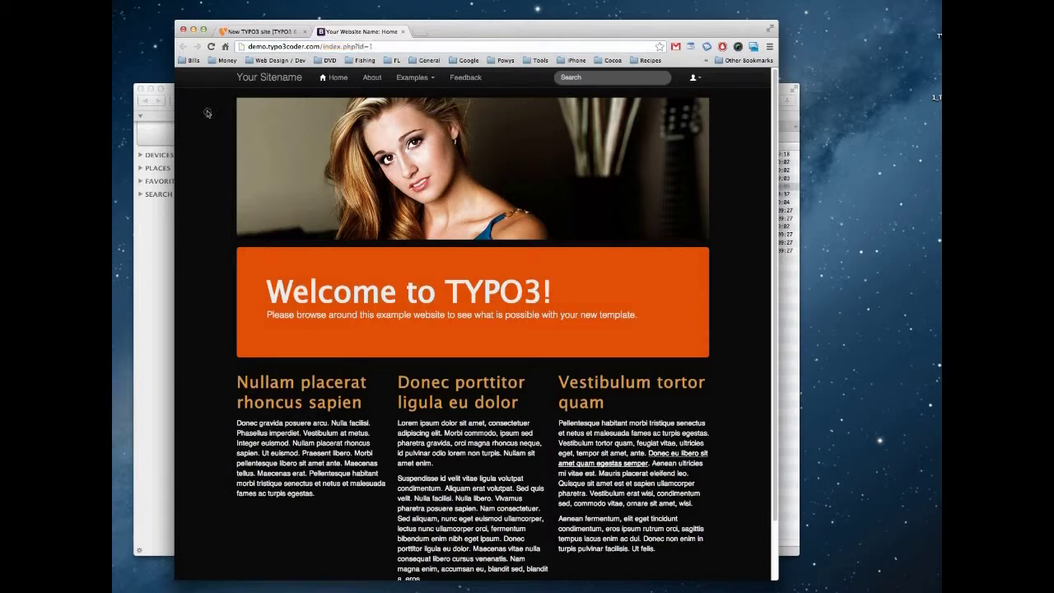
- In the backend, list the 5794 repository extensions under Extension Manager's Get Extensions
left_click(257, 32)
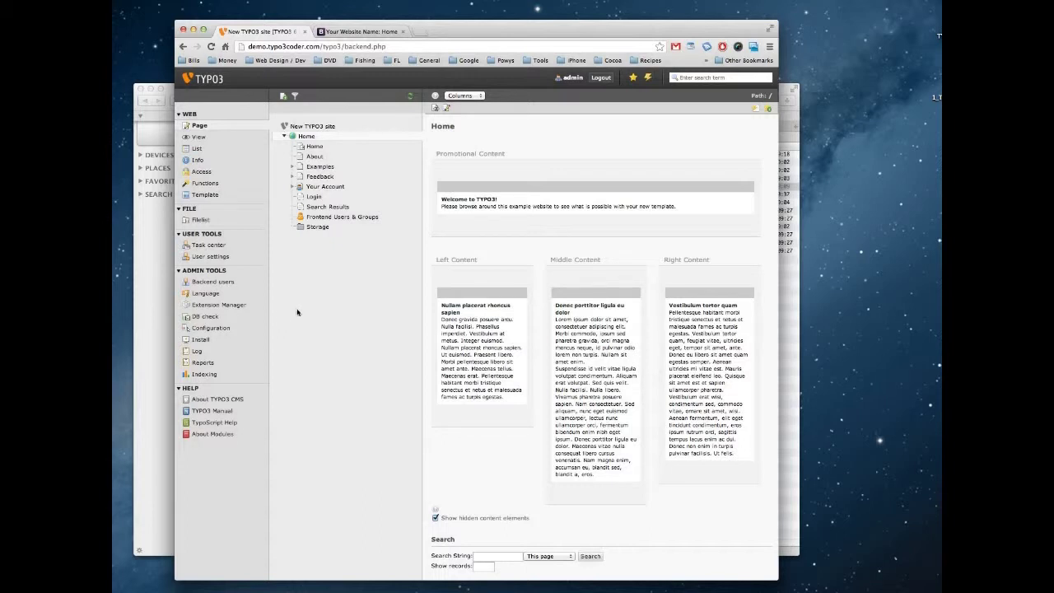
left_click(249, 308)
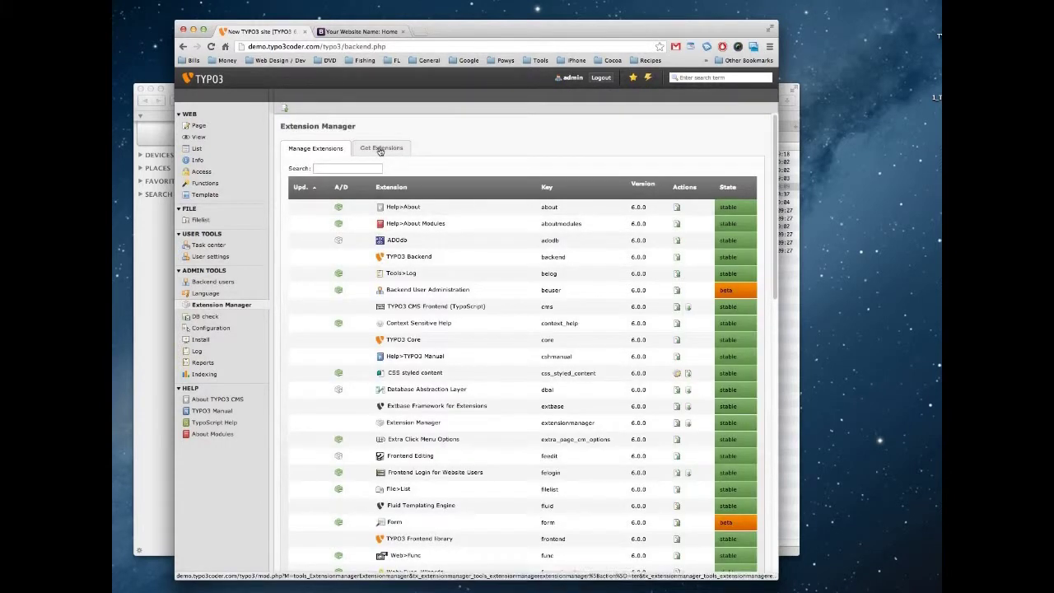
left_click(380, 149)
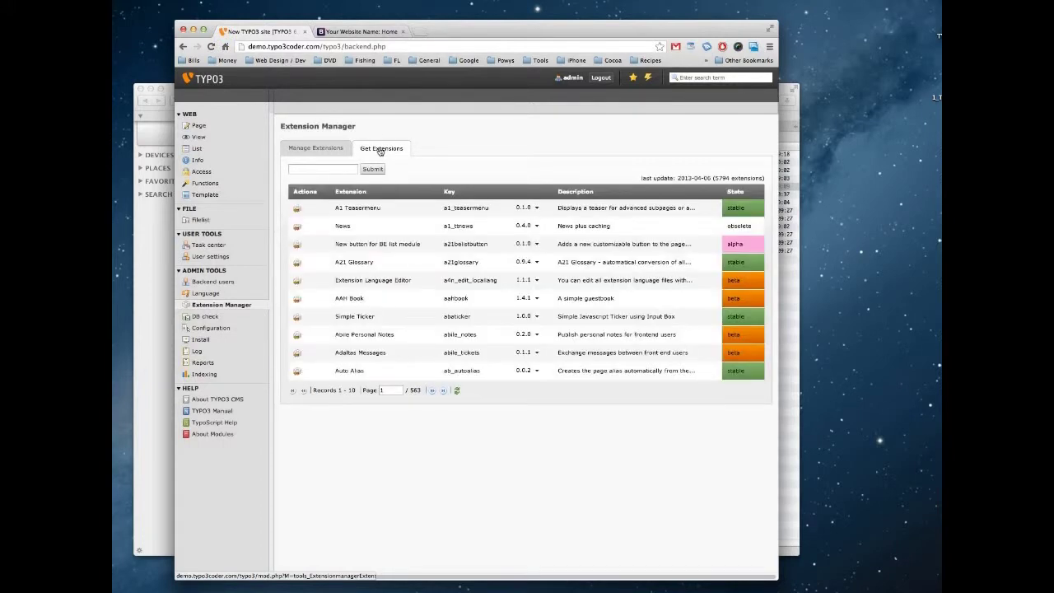
- Search the repository for 'realurl' and import and install RealURL 1.12.4
left_click(325, 169)
type("realurl")
left_click(372, 170)
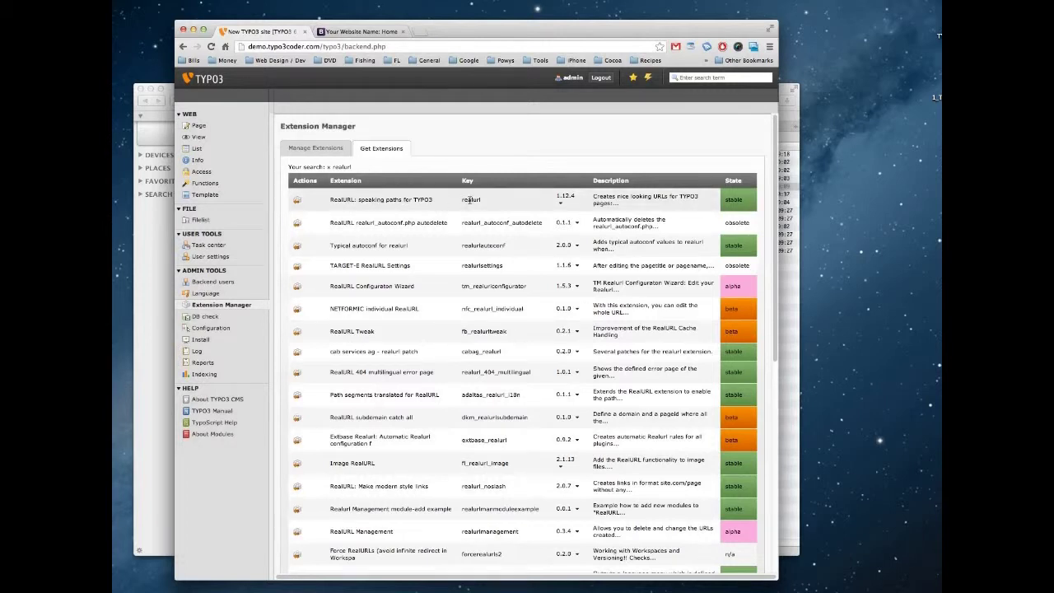
left_click(298, 204)
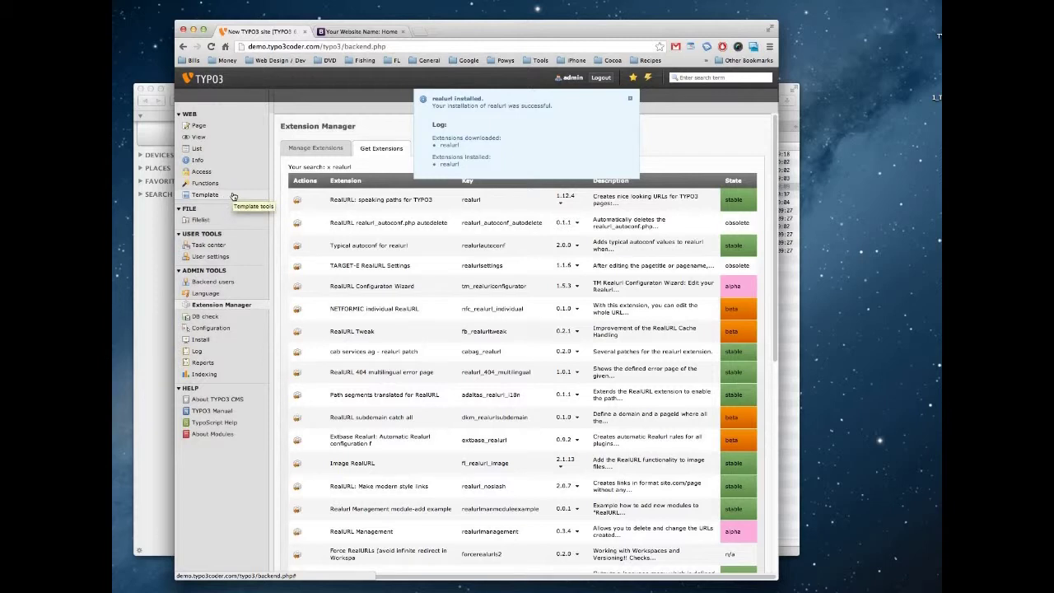
- Open the Template module for the Home page and switch to the Constant Editor view
left_click(233, 196)
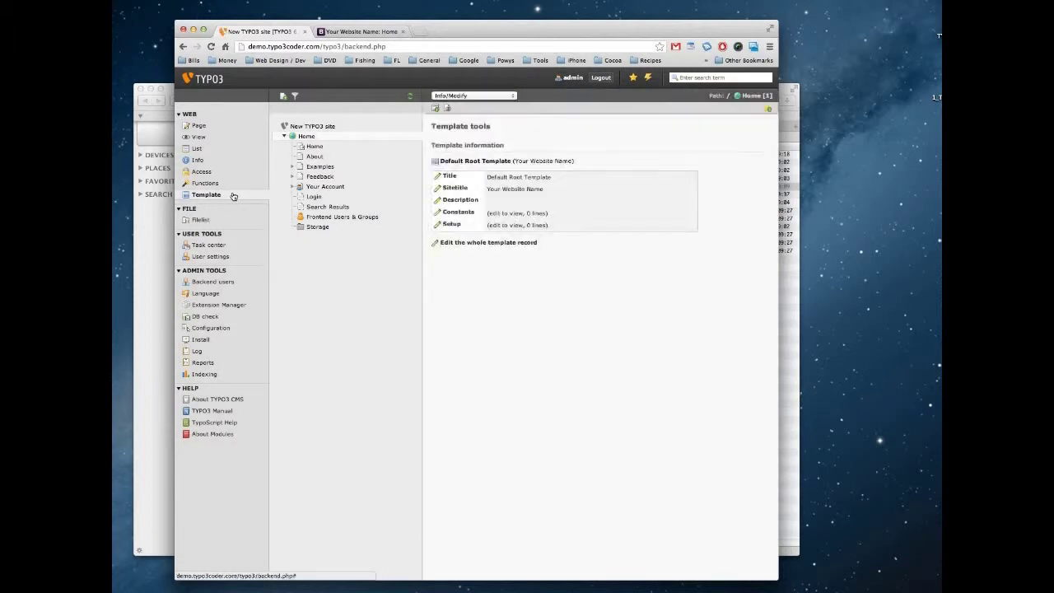
left_click(306, 137)
left_click(490, 96)
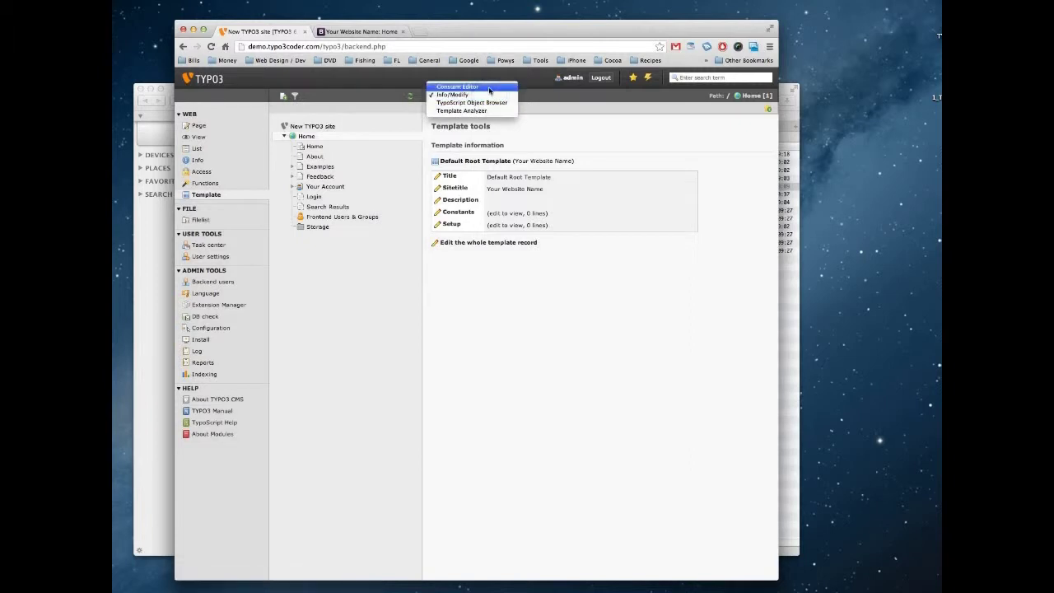
left_click(489, 87)
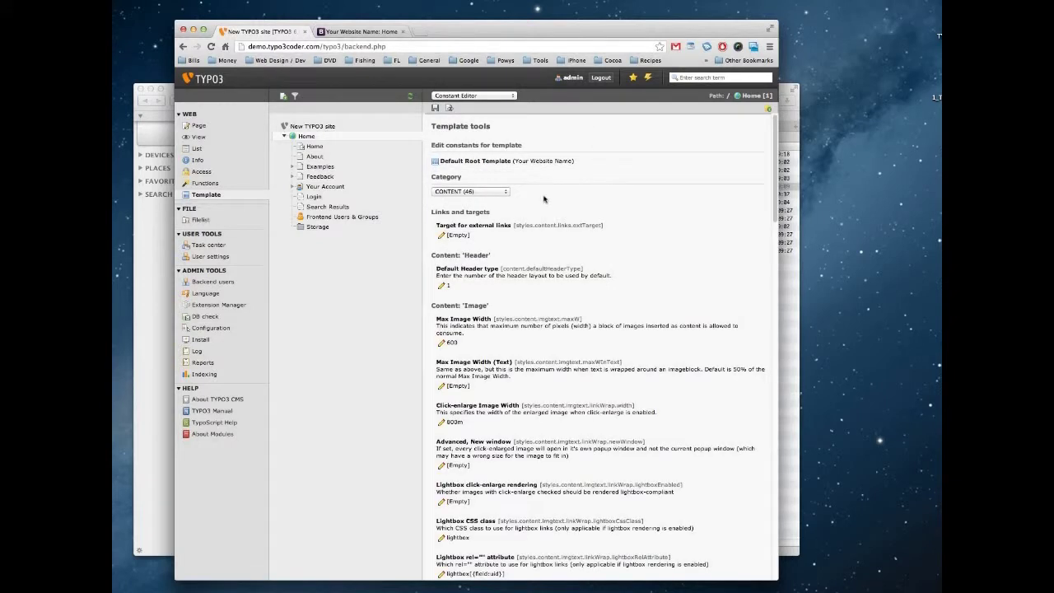
- Switch to the TEMPLATE_CONFIG category and tick the Real URL constant
left_click(498, 191)
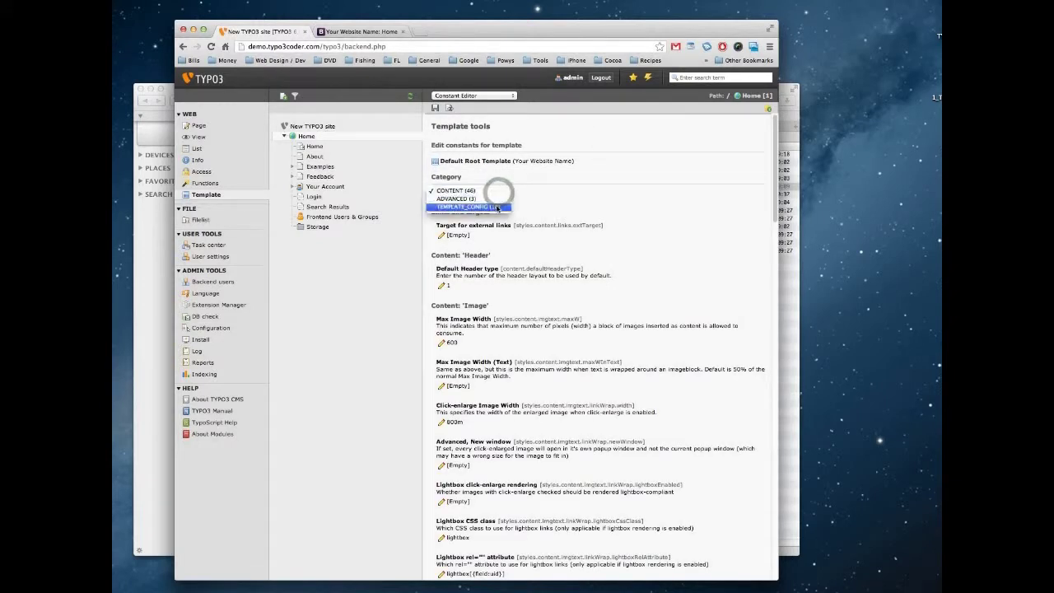
left_click(505, 207)
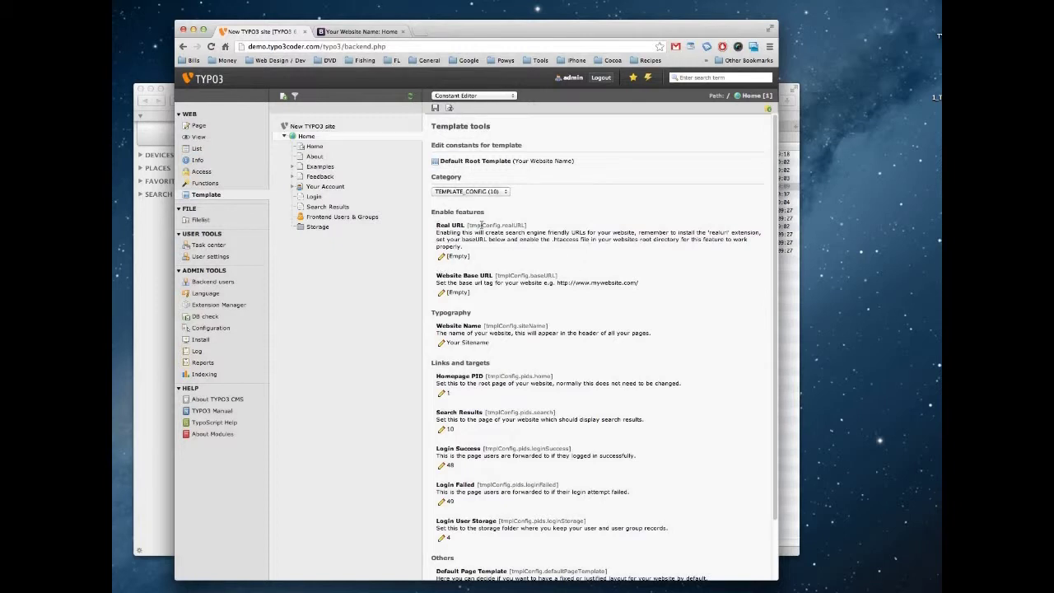
left_click(441, 257)
left_click(450, 257)
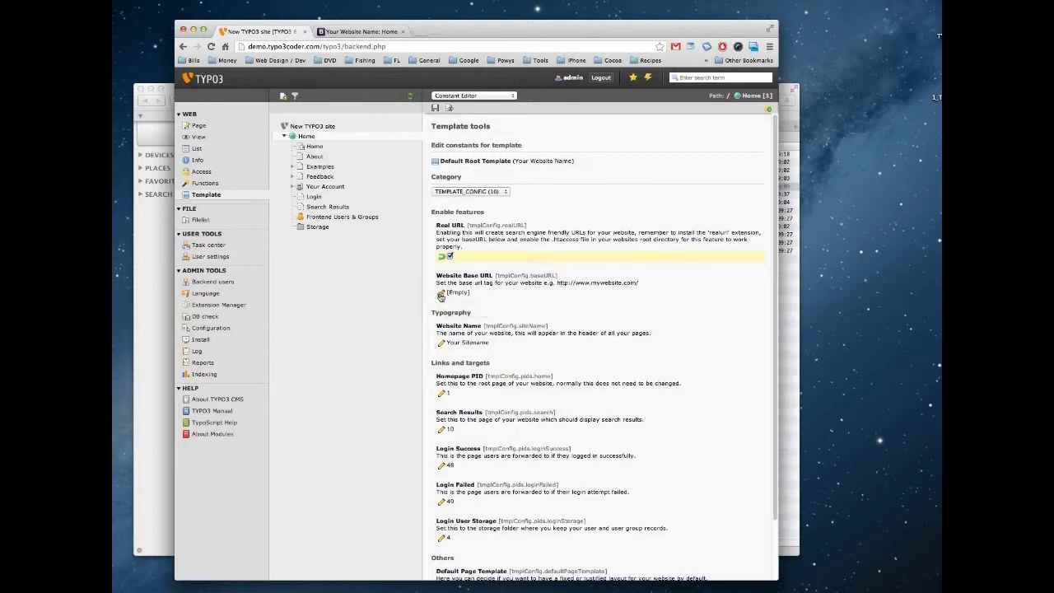
left_click(440, 297)
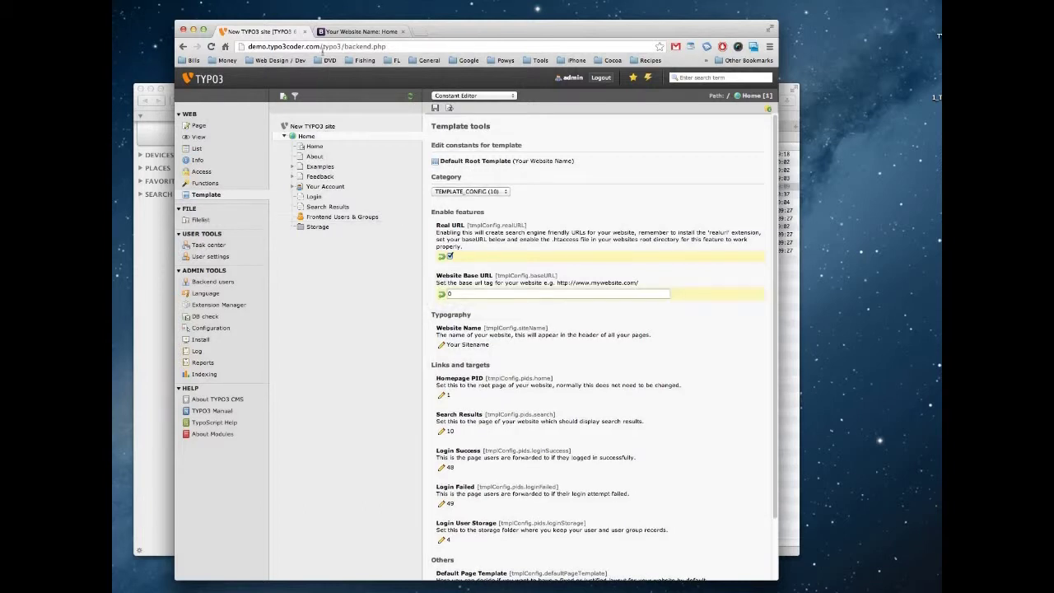
left_click_drag(322, 45, 247, 46)
right_click(286, 47)
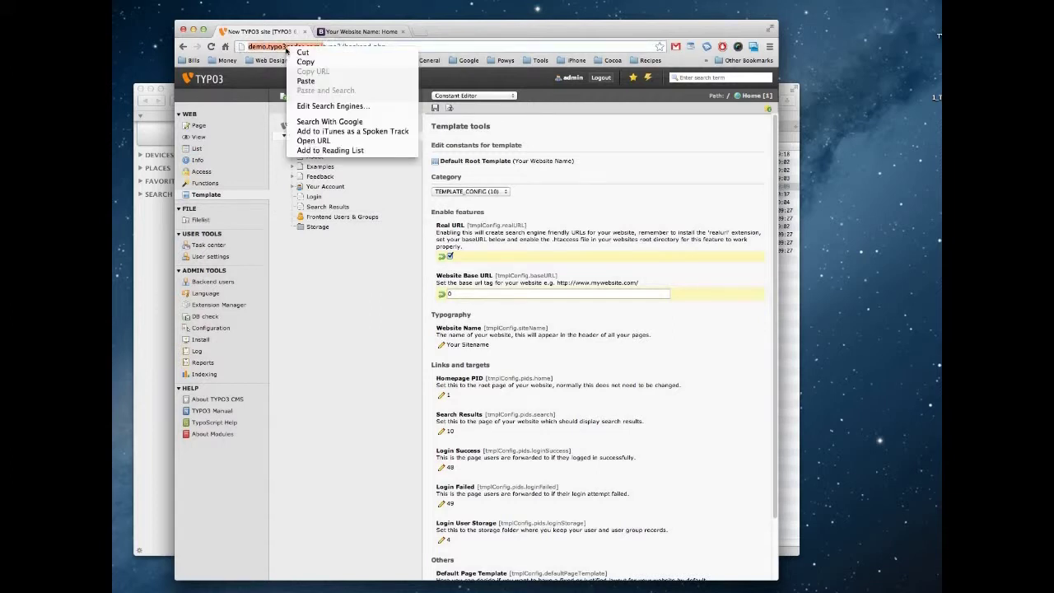
left_click(301, 62)
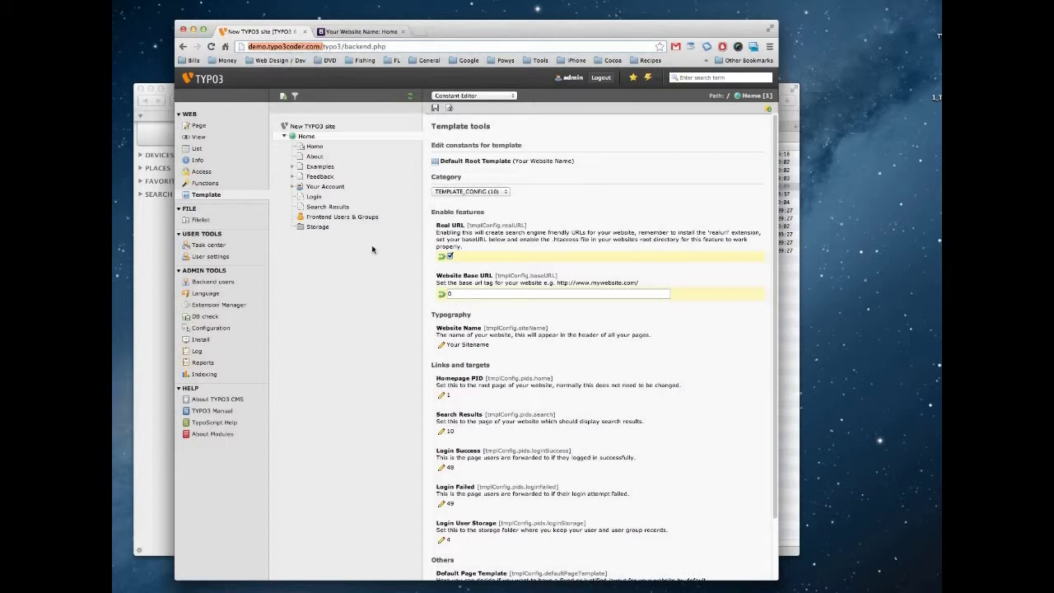
left_click(470, 292)
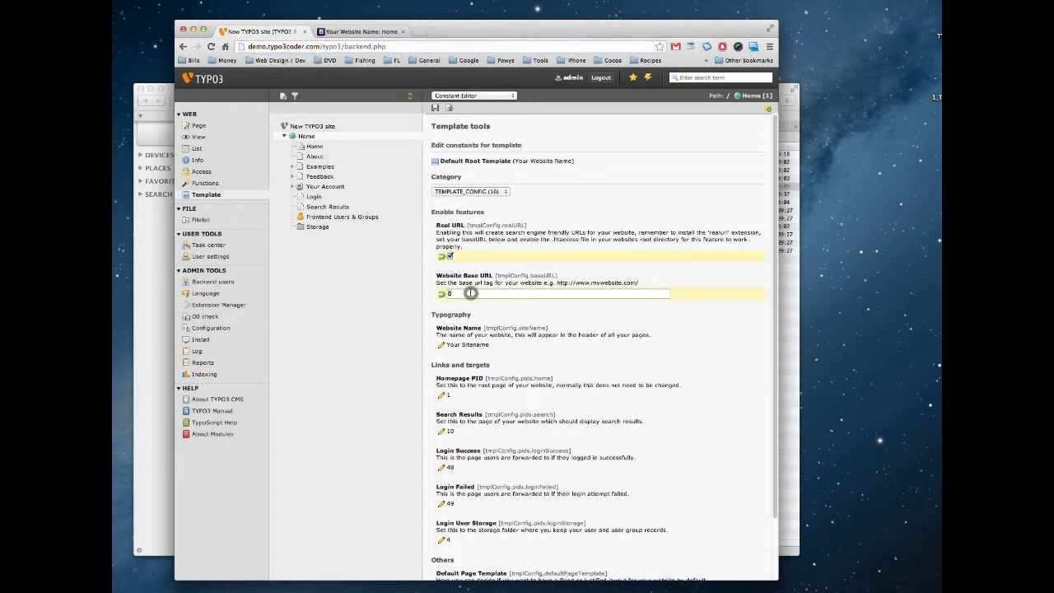
right_click(471, 292)
left_click(494, 340)
left_click_drag(467, 293, 448, 293)
left_click(593, 296)
left_click(435, 110)
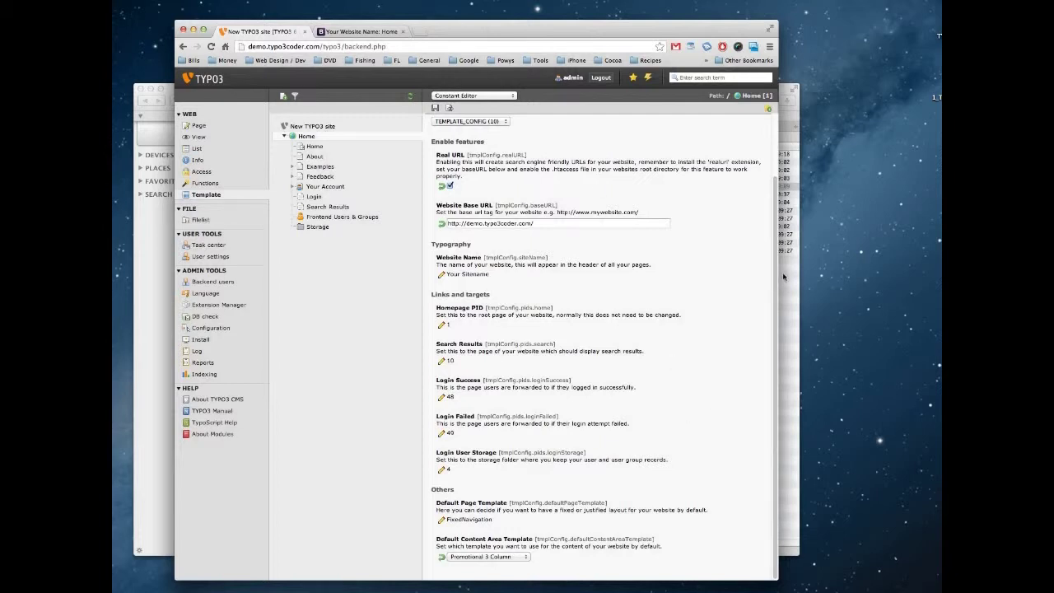
- Rename _.htaccess to .htaccess in Path Finder by deleting the leading underscore
left_click(783, 276)
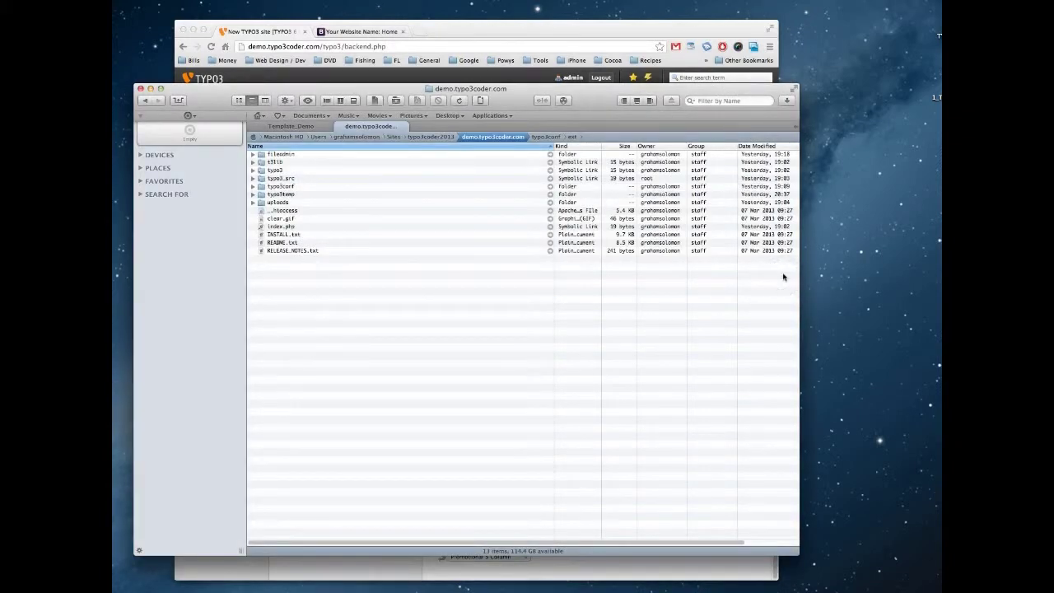
left_click(281, 211)
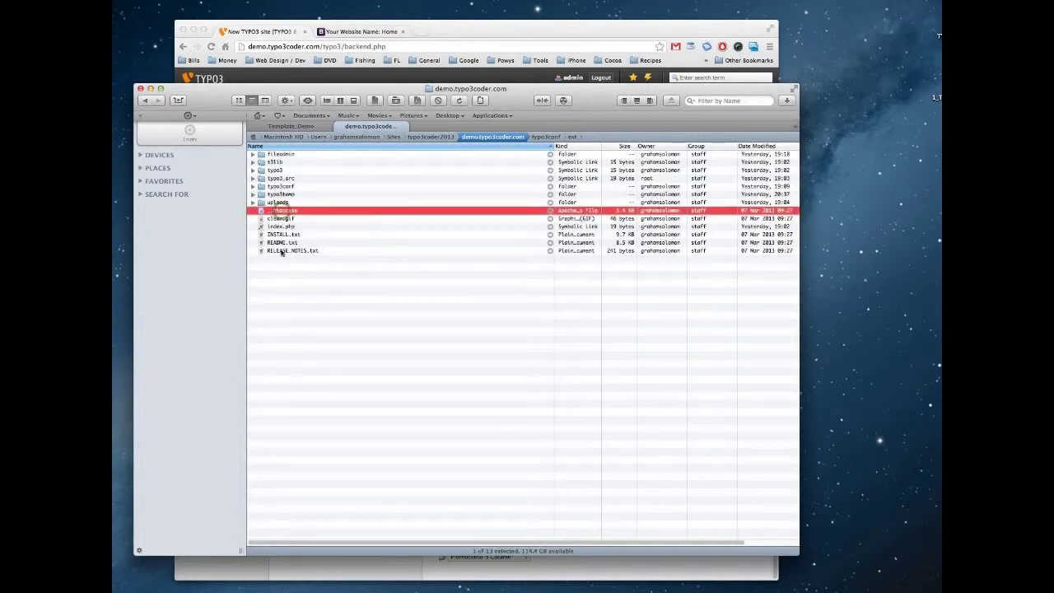
left_click(272, 212)
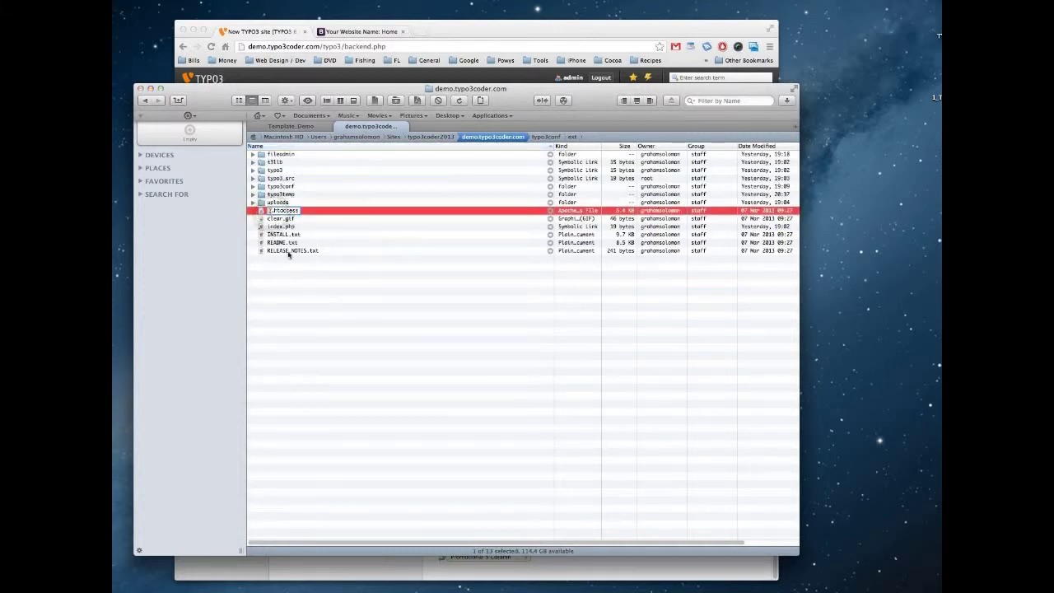
key("Left")
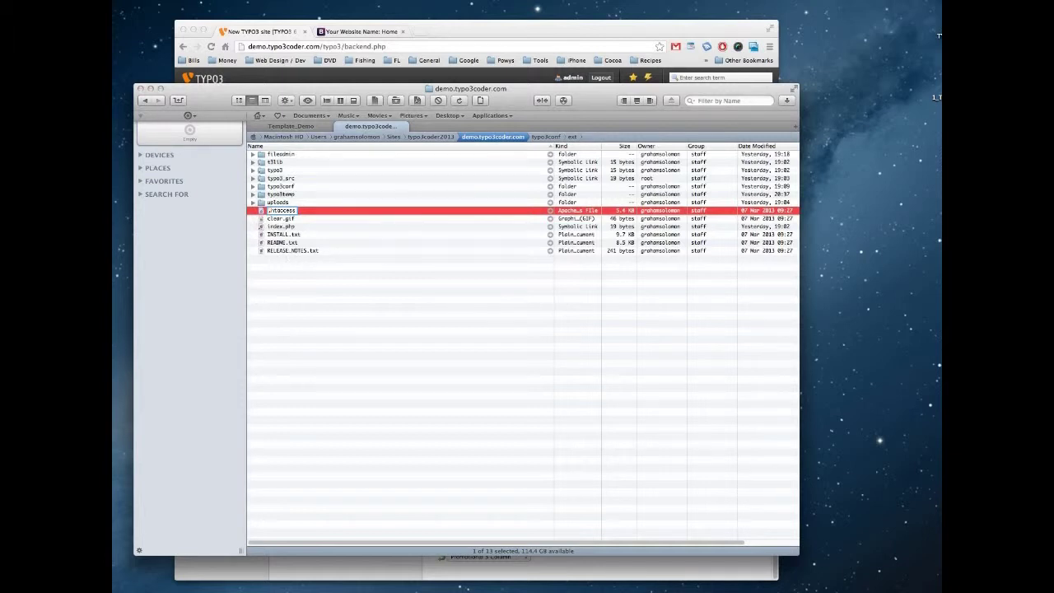
key("Delete")
key("Return")
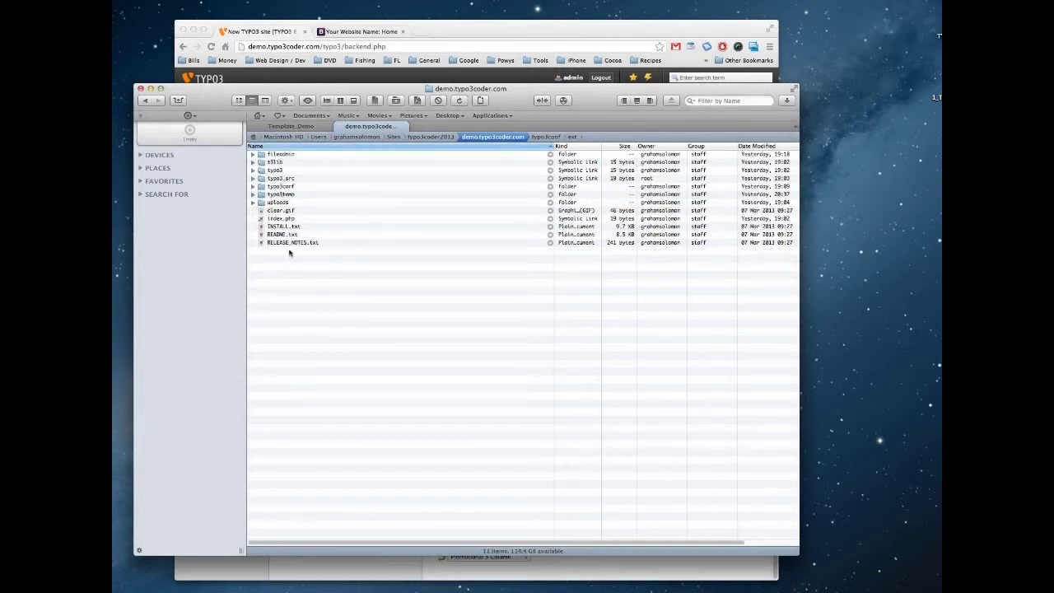
left_click(359, 297)
- Clear all caches from the lightning cache menu in the TYPO3 top bar
left_click(287, 32)
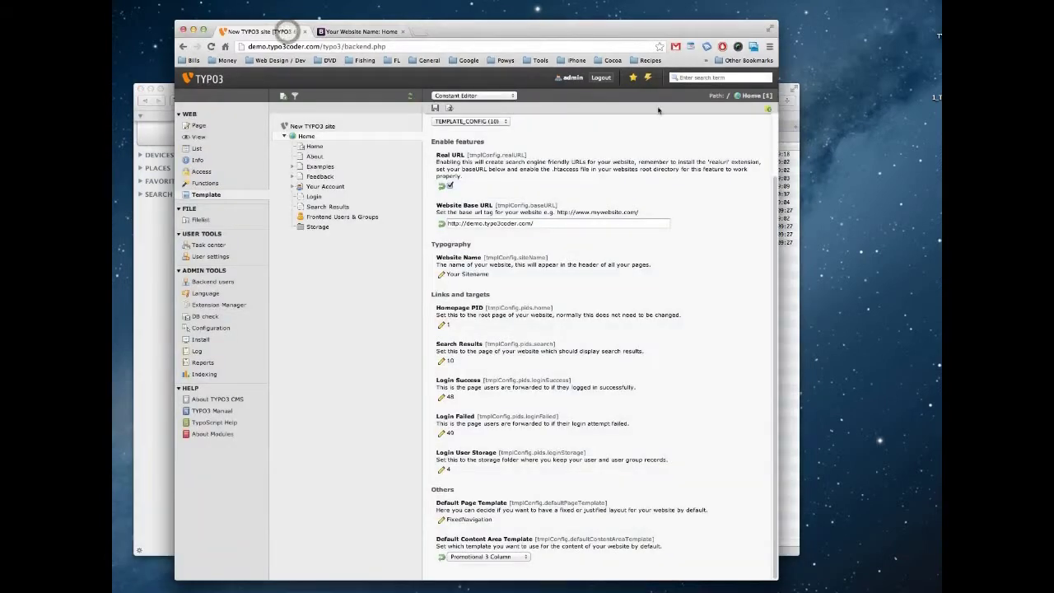
left_click(648, 78)
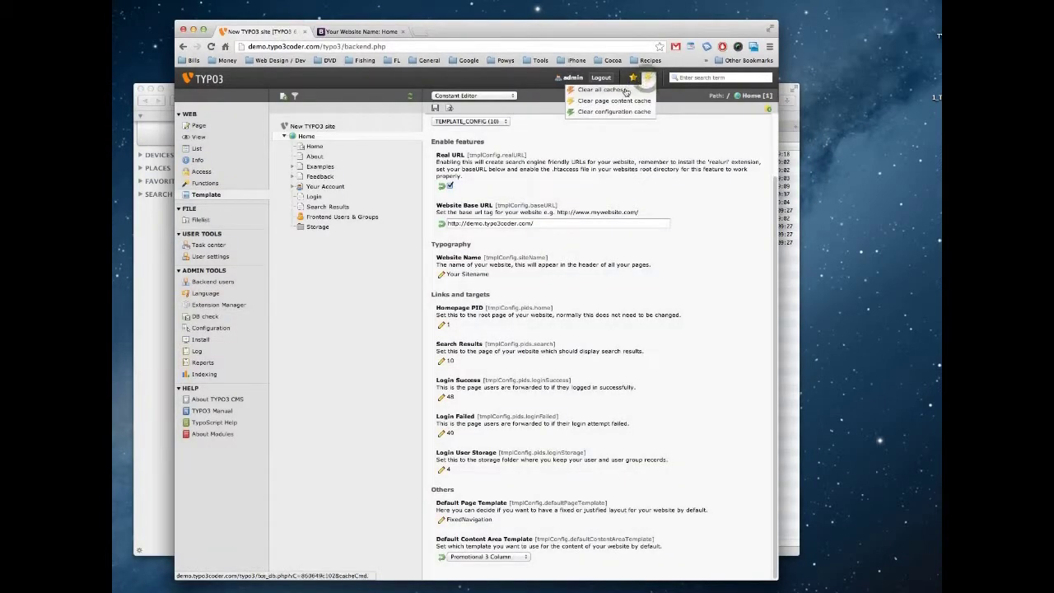
left_click(624, 89)
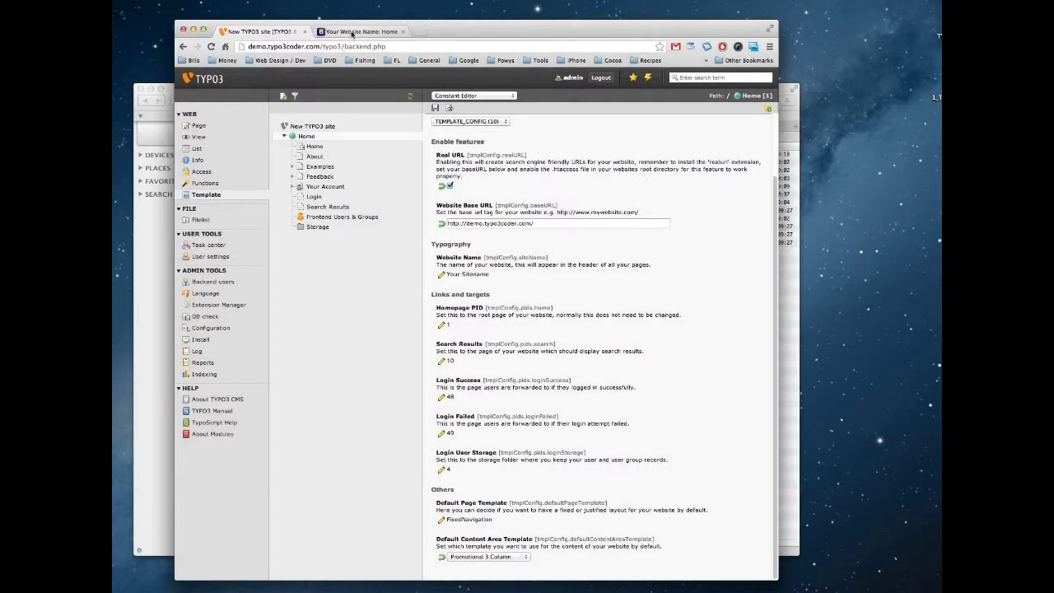
- Reload the frontend and open About, now served at demo.typo3coder.com/about/
left_click(352, 32)
right_click(352, 32)
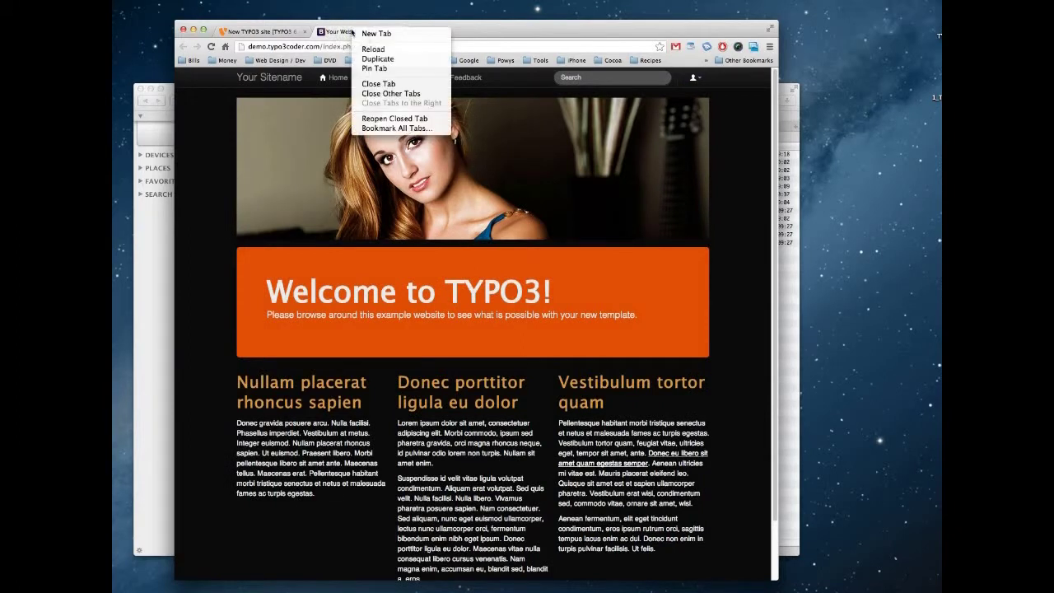
left_click(372, 51)
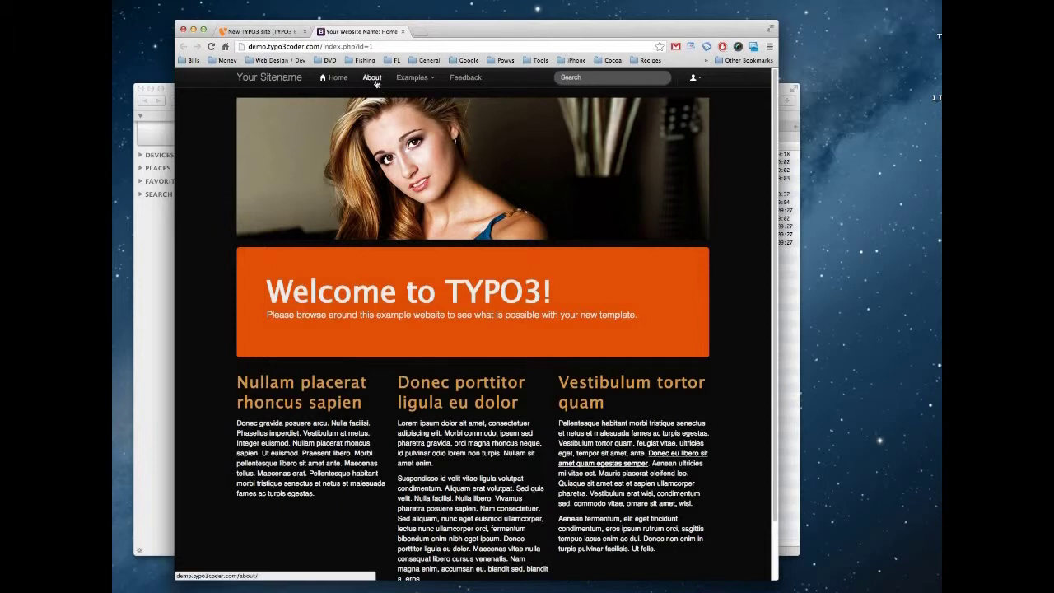
left_click(375, 80)
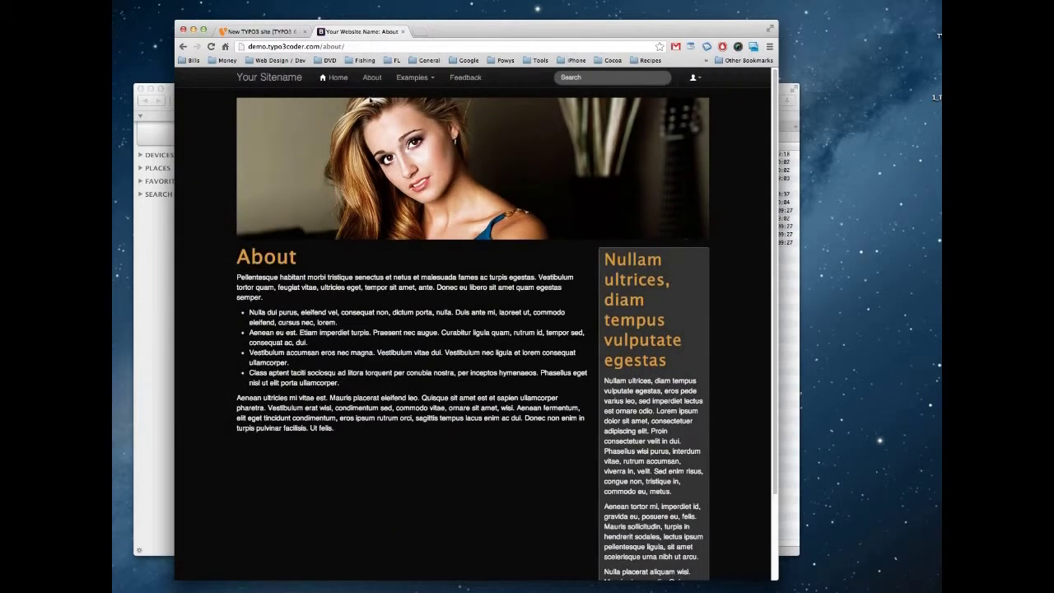
- Open Site map from the Examples menu and highlight its /examples/site-map/ address
left_click(329, 46)
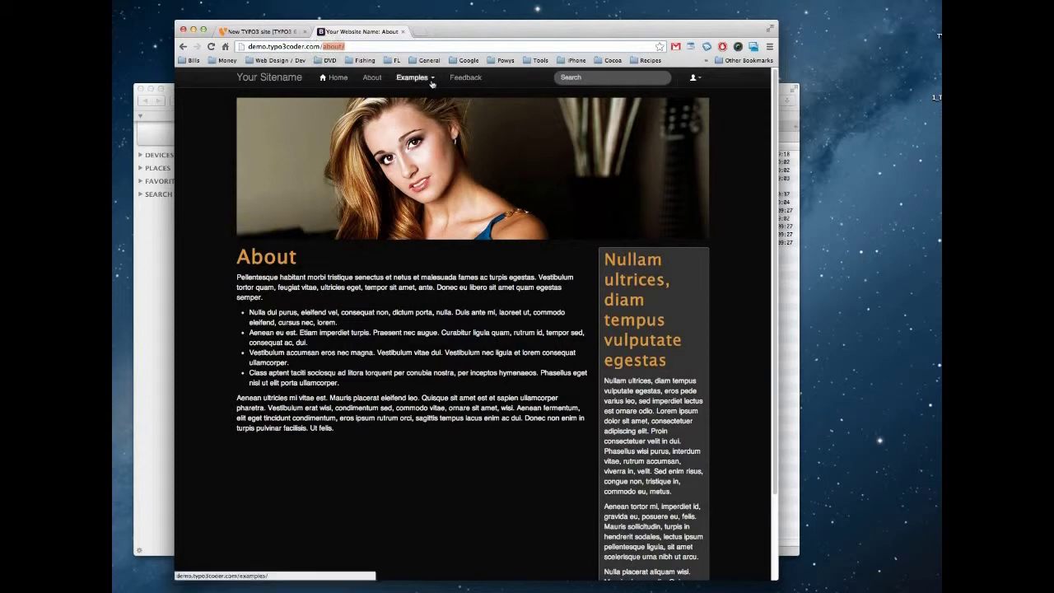
left_click(431, 84)
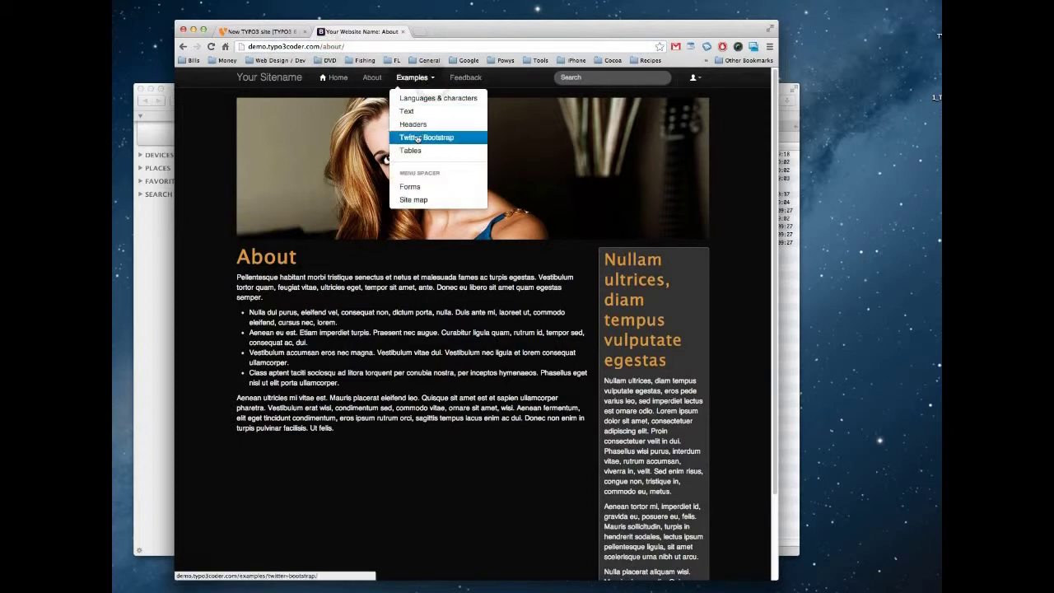
left_click(422, 201)
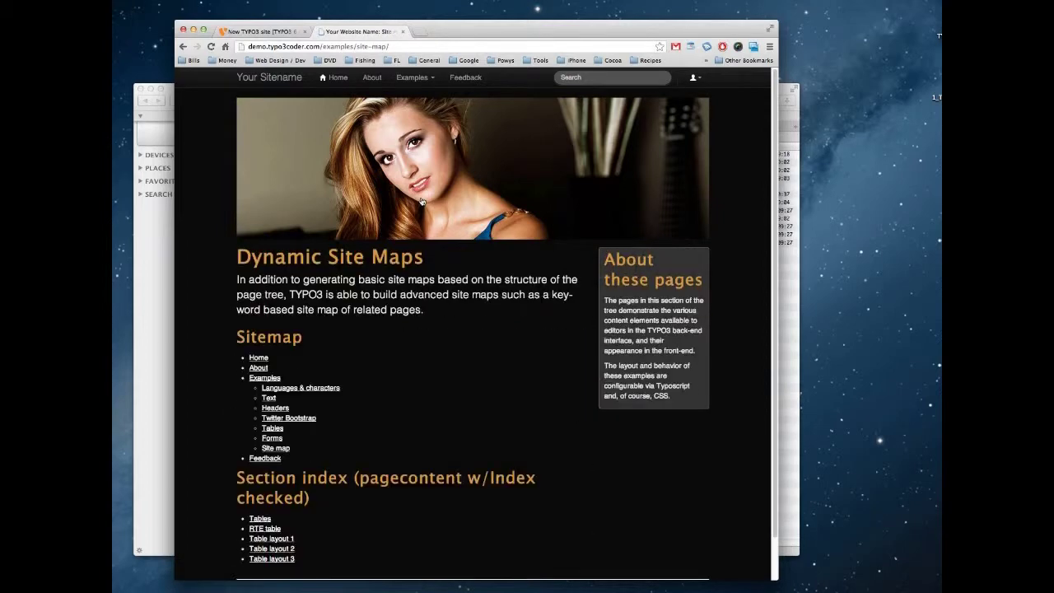
left_click_drag(321, 46, 420, 47)
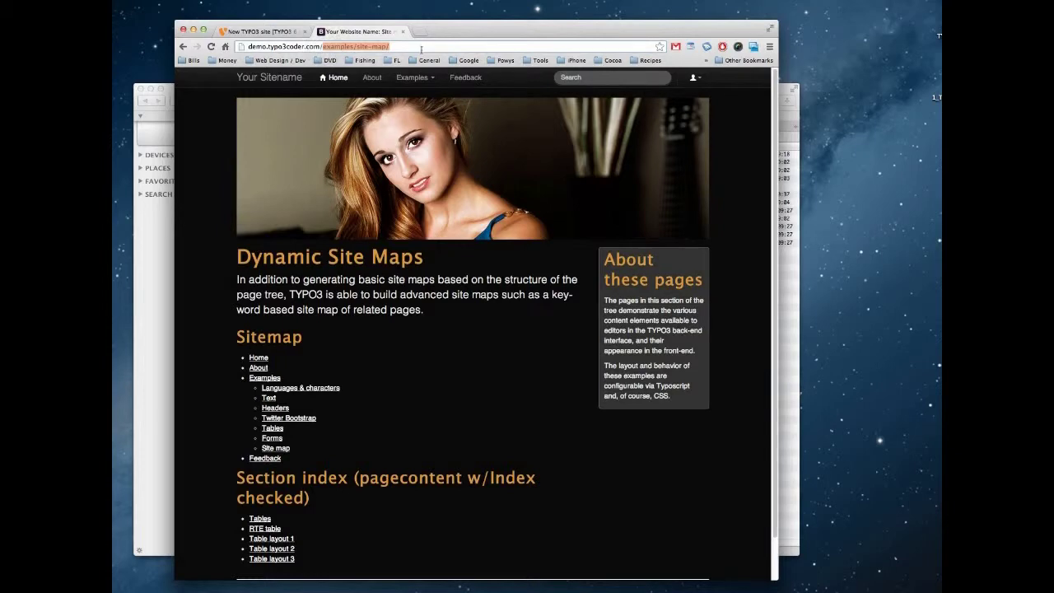